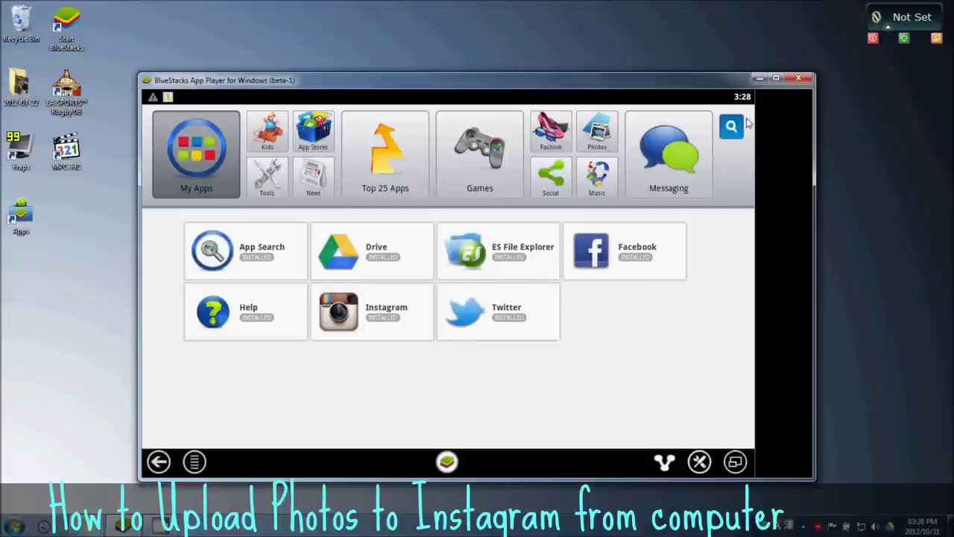
# Search the available apps for "es" and close the search
pyautogui.click(732, 129)
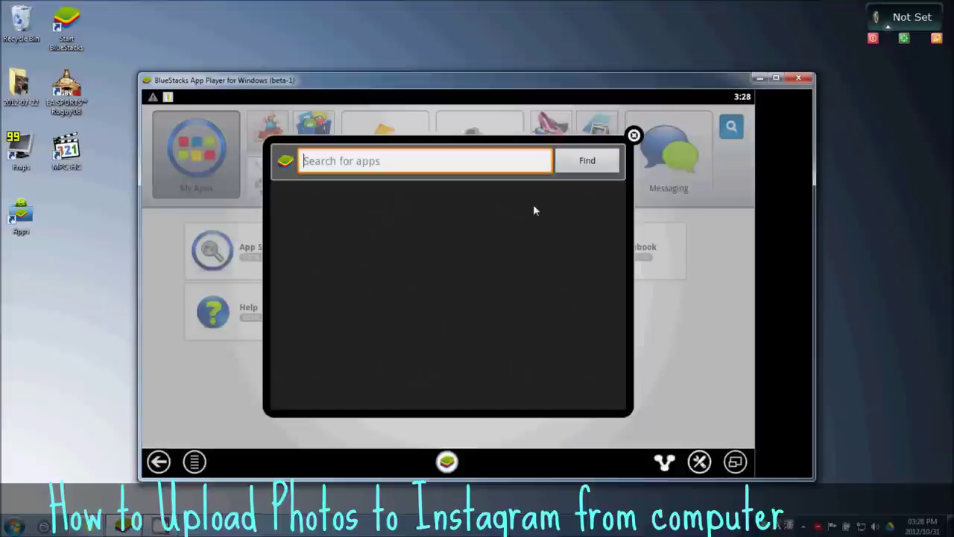
pyautogui.write('es')
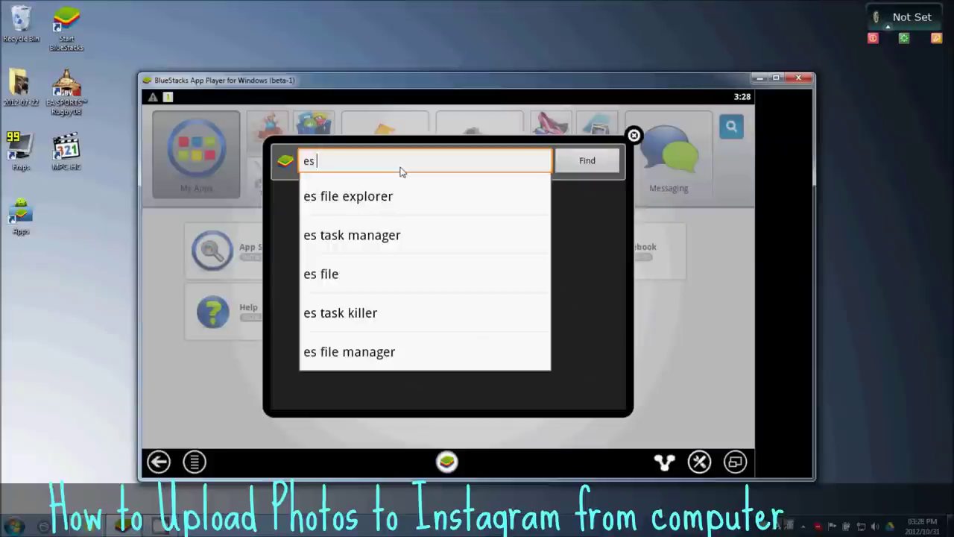
pyautogui.press('Return')
pyautogui.click(660, 147)
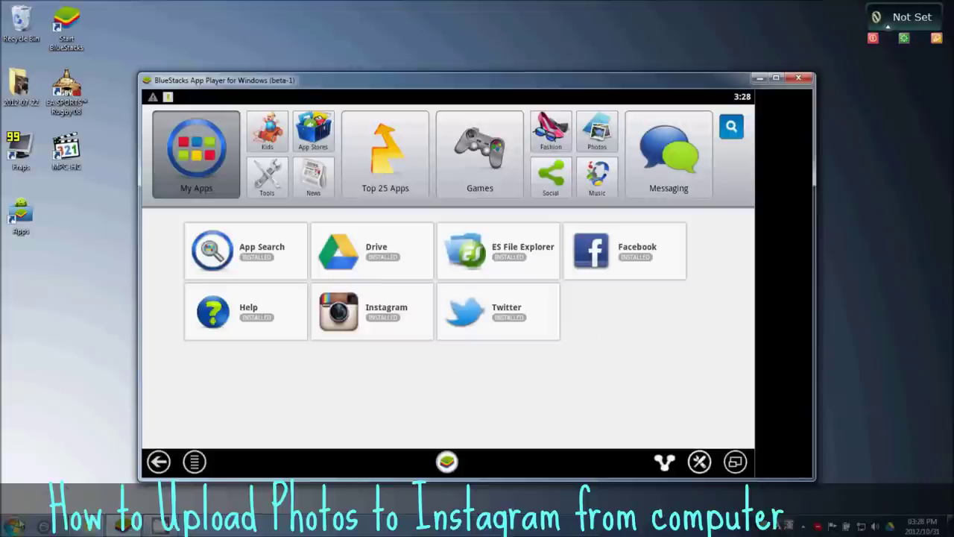
# Switch to Firefox, search Google for "drive", and open Google Drive from the results
pyautogui.click(17, 525)
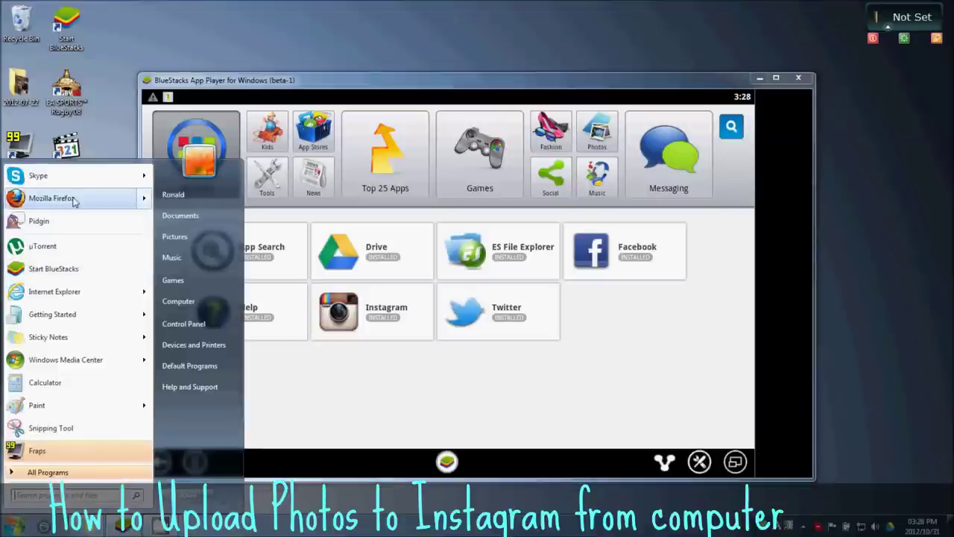
pyautogui.click(73, 220)
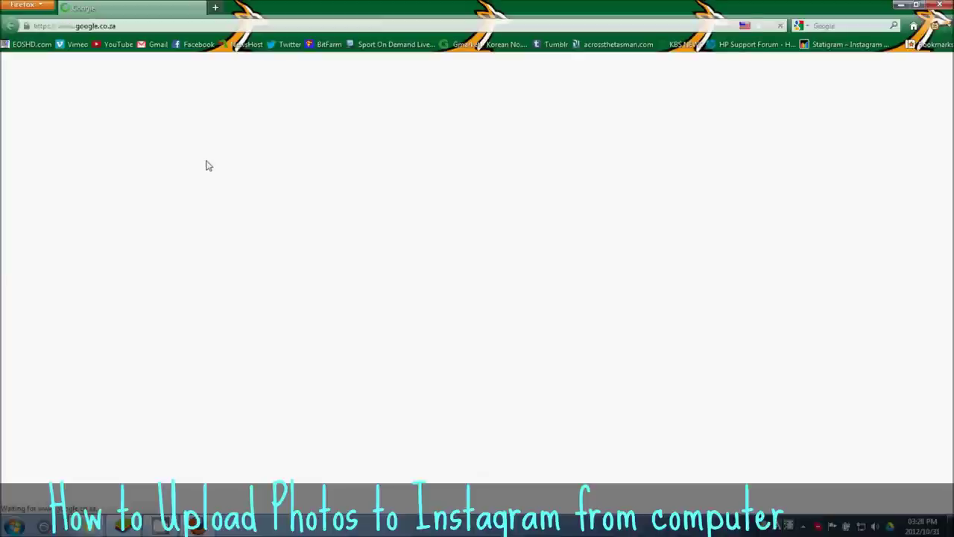
pyautogui.write('dr')
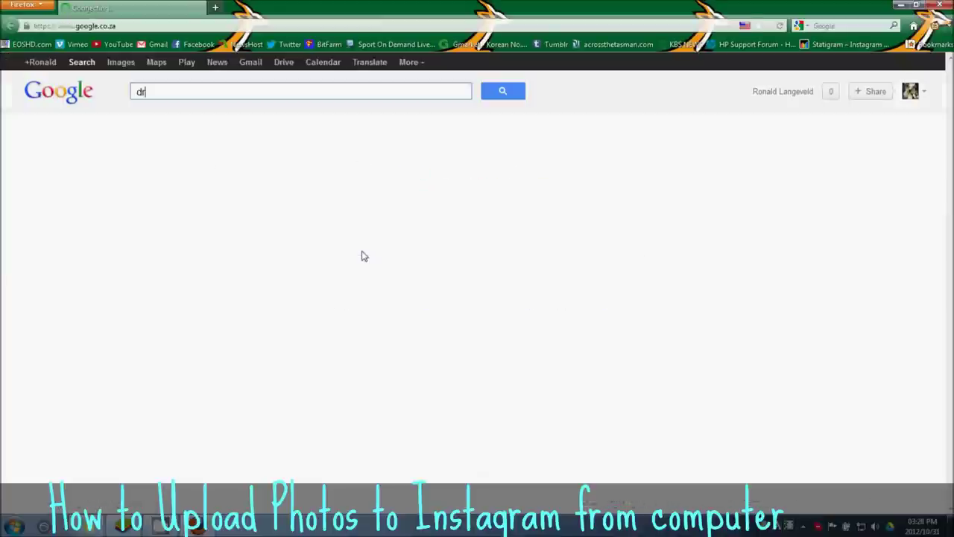
pyautogui.write('ive')
pyautogui.press('Return')
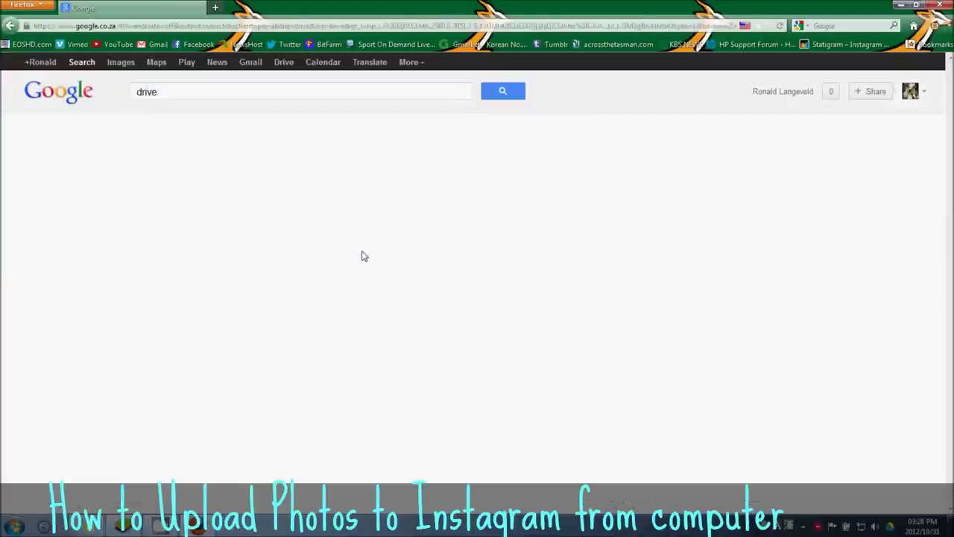
pyautogui.click(165, 172)
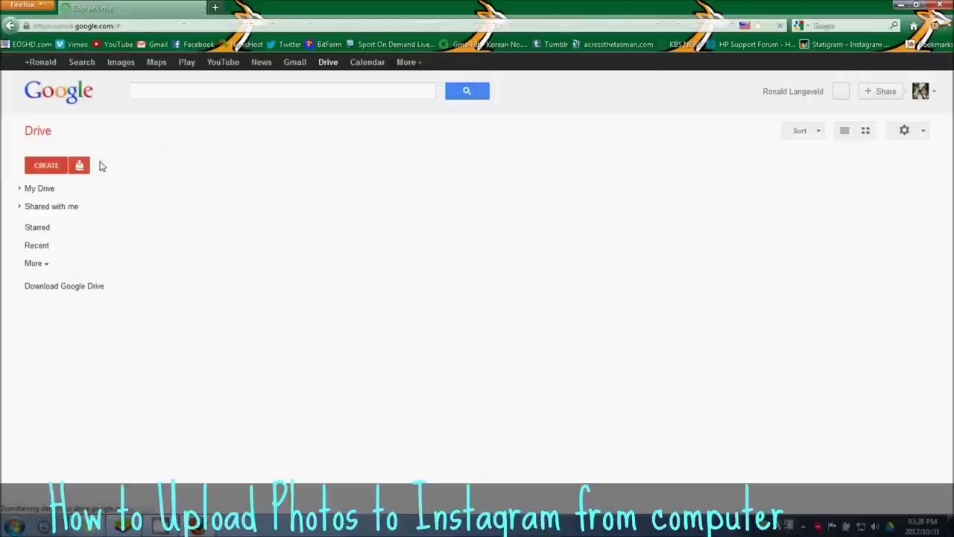
# Open the Google Drive for Windows download terms, cancel the installation, and close the browser
pyautogui.click(36, 287)
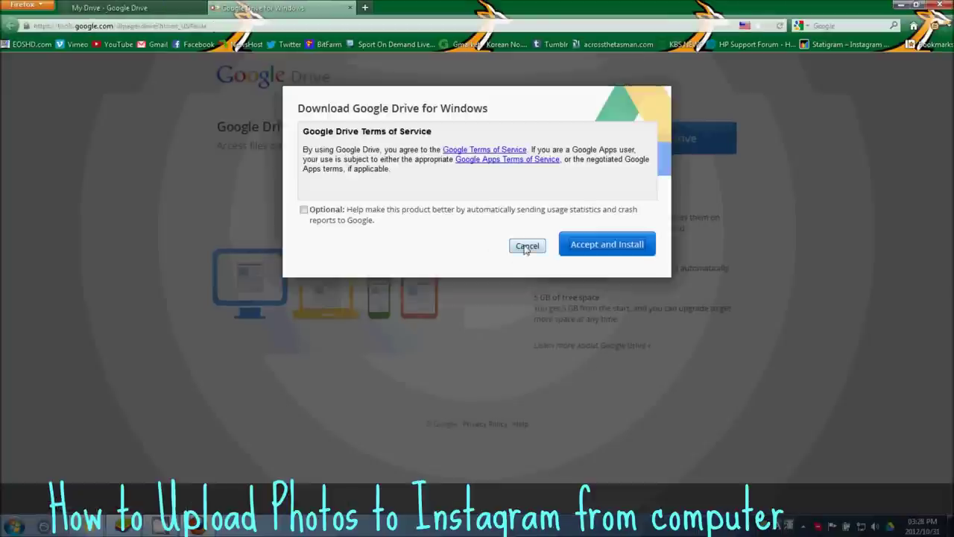
pyautogui.click(527, 246)
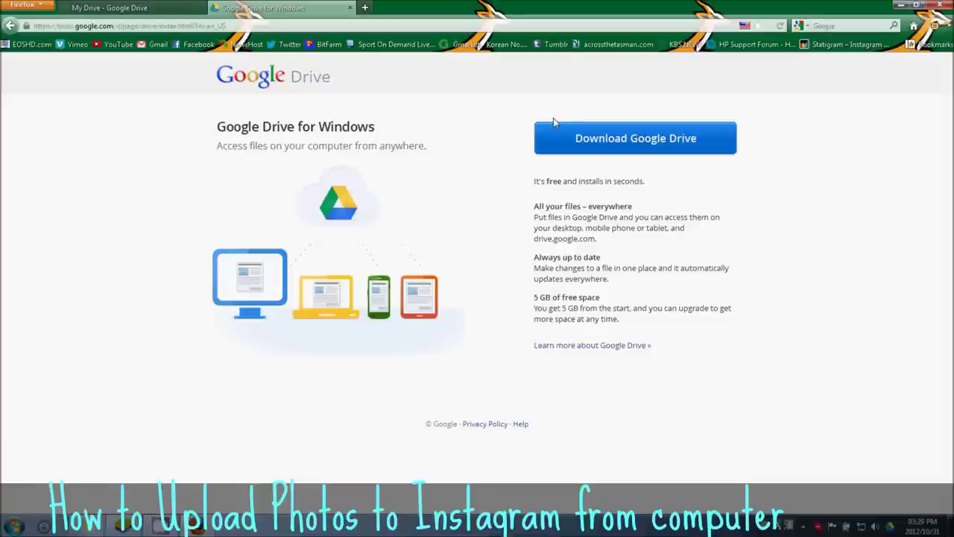
pyautogui.click(941, 4)
pyautogui.click(450, 282)
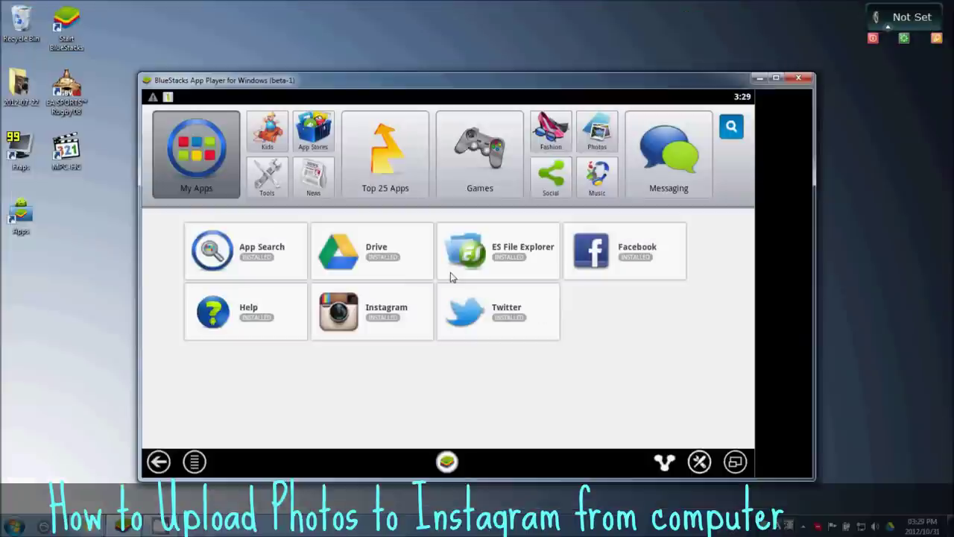
# Open ES File Explorer and change its view from Local to Net
pyautogui.click(538, 256)
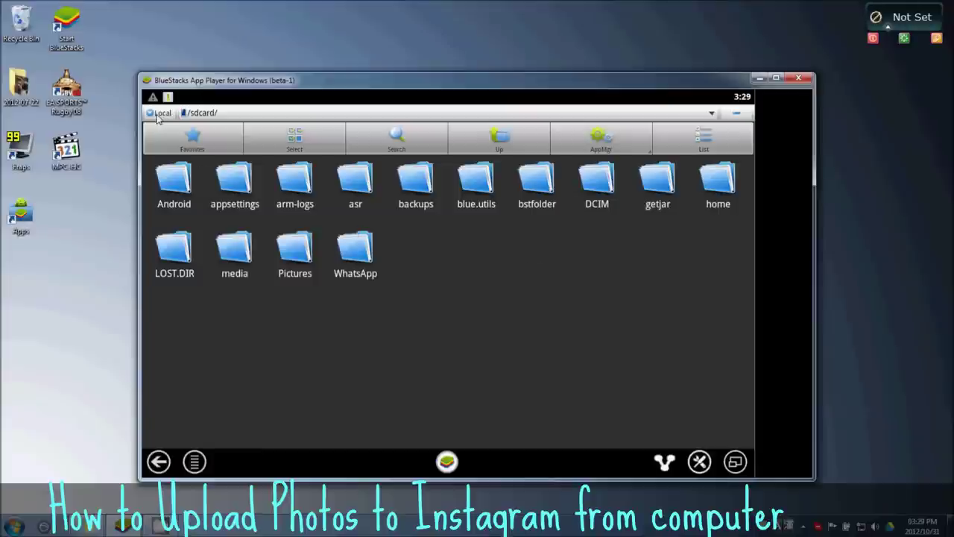
pyautogui.click(163, 116)
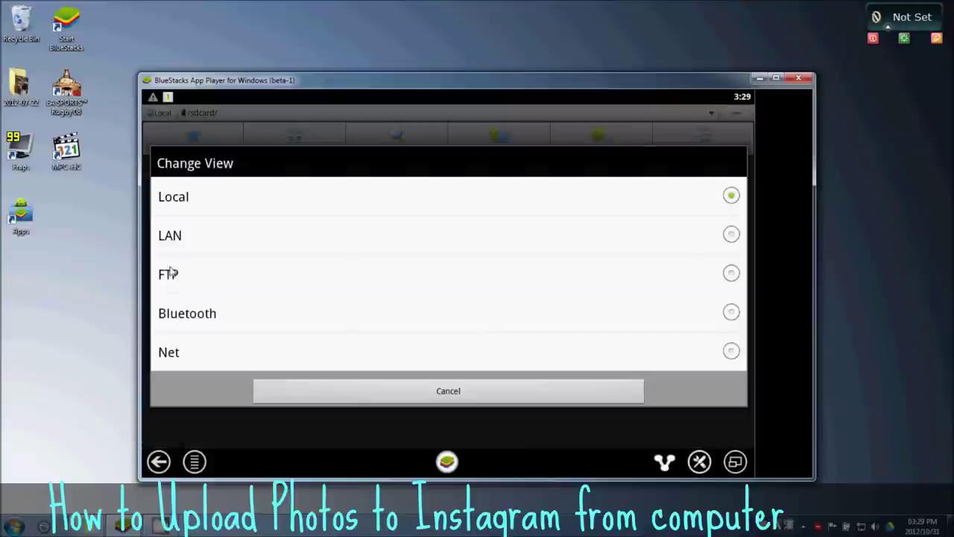
pyautogui.click(170, 353)
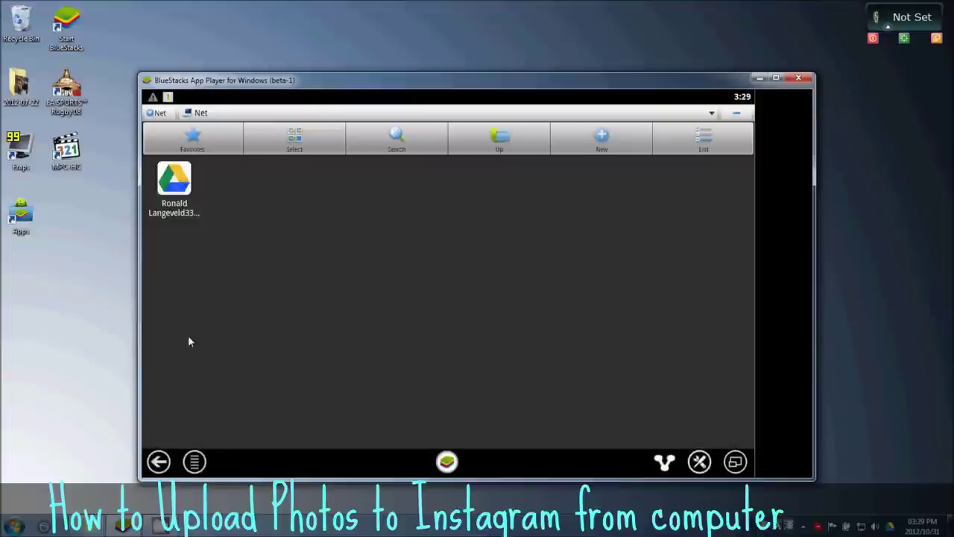
# Start adding a gdrive account, cancel at the Google sign-in form, and return to the home screen
pyautogui.click(610, 140)
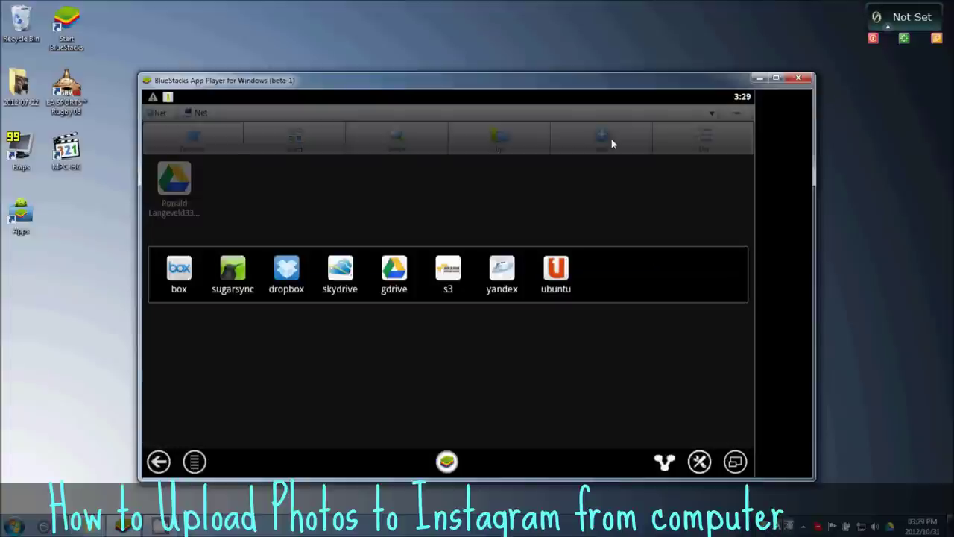
pyautogui.click(401, 277)
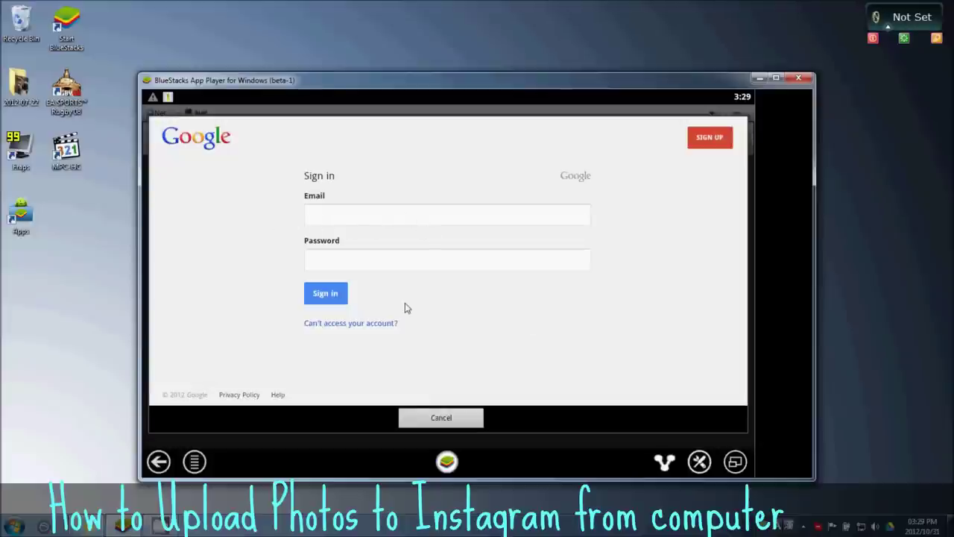
pyautogui.click(452, 420)
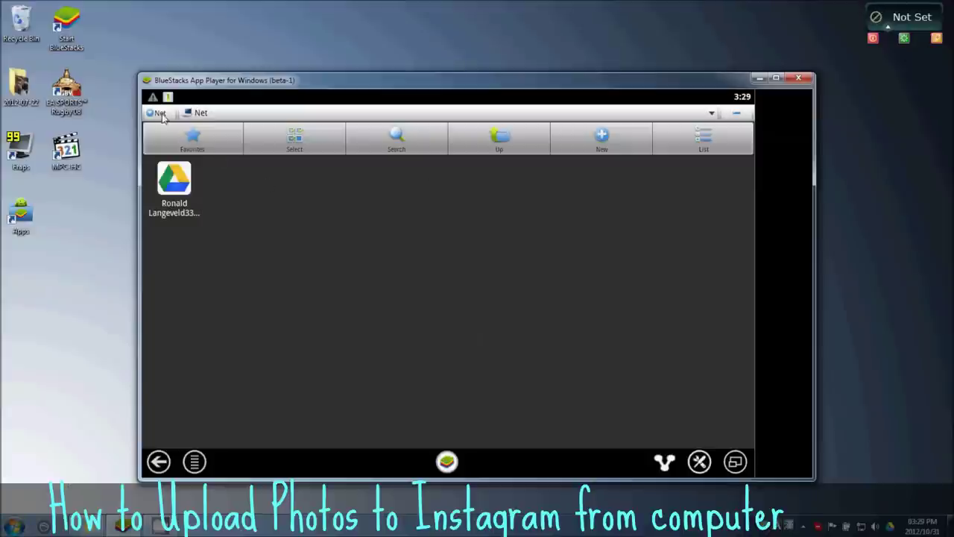
pyautogui.click(443, 463)
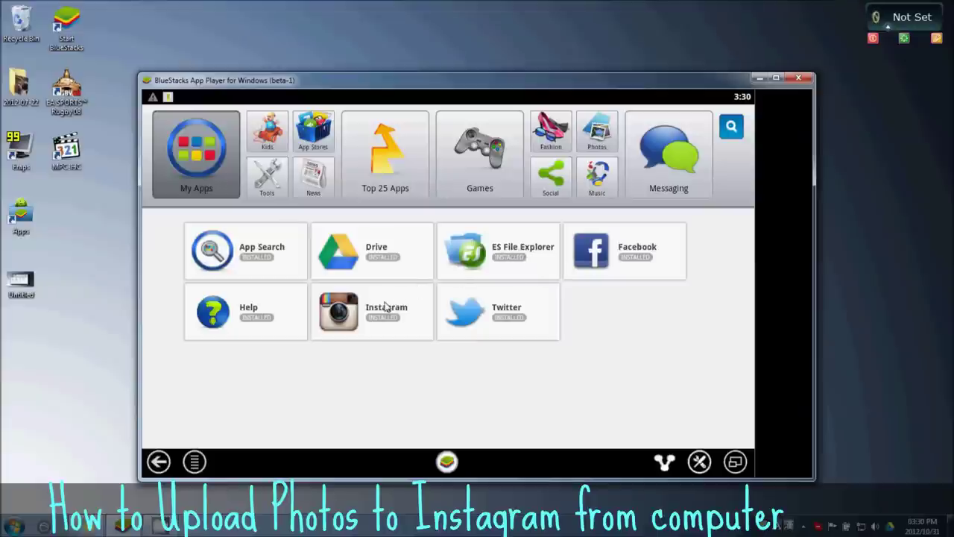
# Open Instagram and go to the account's profile page
pyautogui.click(385, 306)
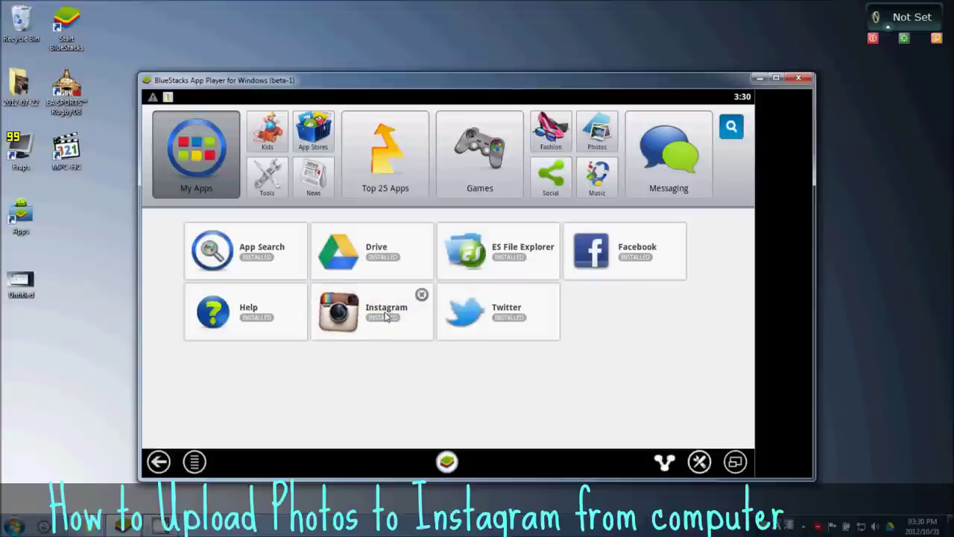
pyautogui.click(385, 315)
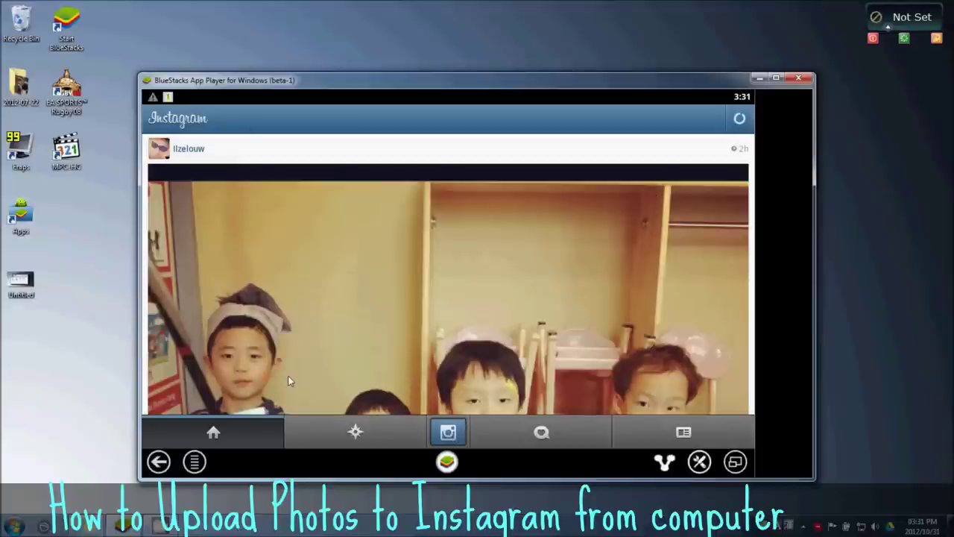
pyautogui.click(675, 437)
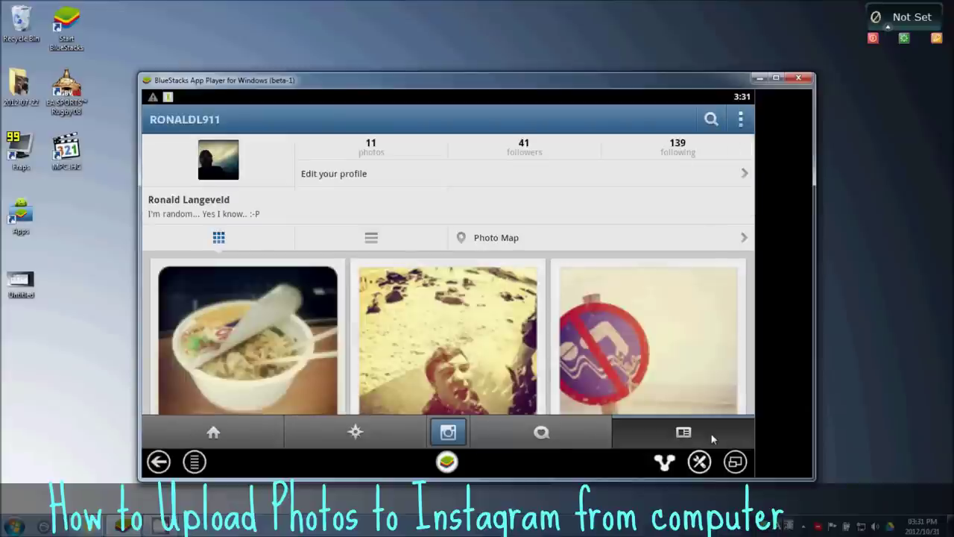
# Check the Use Instagram's Advanced Camera option in the camera settings, then return to the options list
pyautogui.click(741, 120)
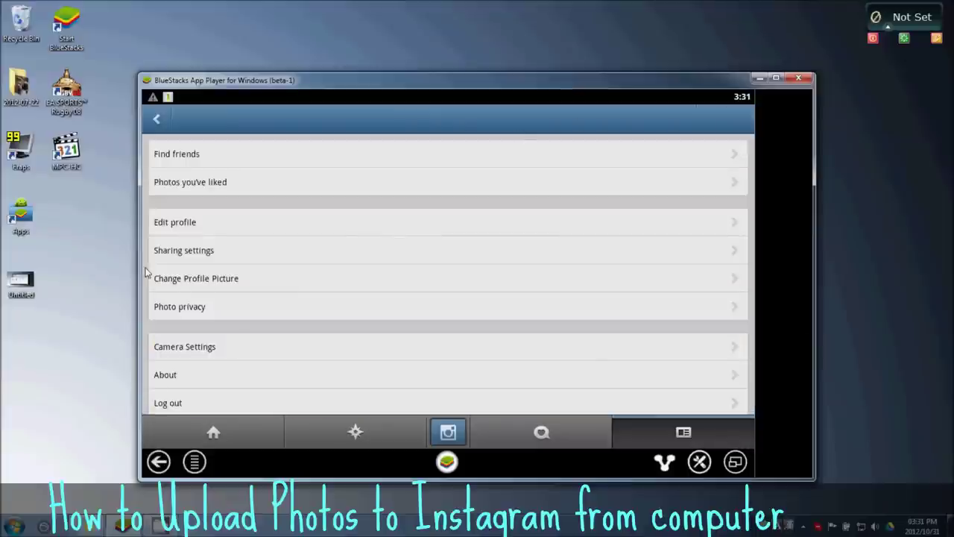
pyautogui.click(187, 349)
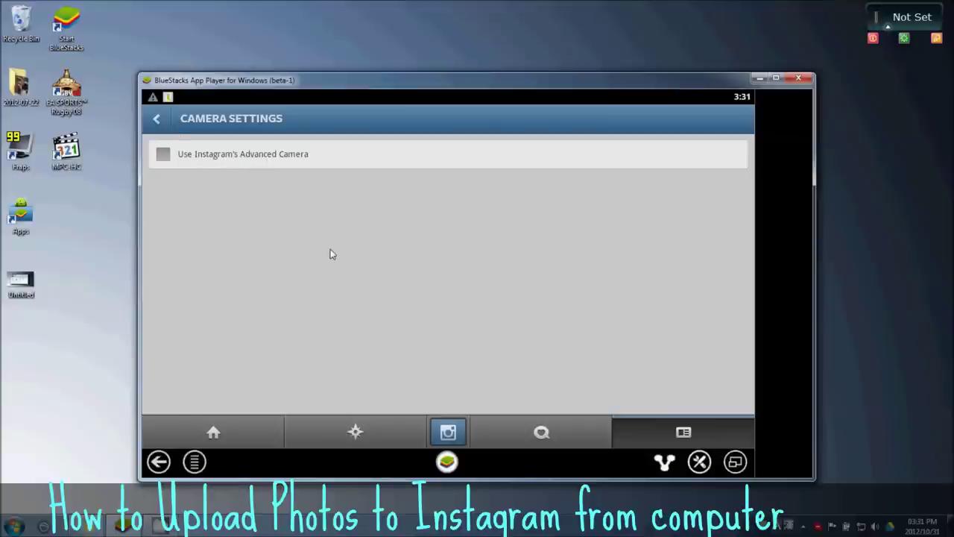
pyautogui.click(449, 426)
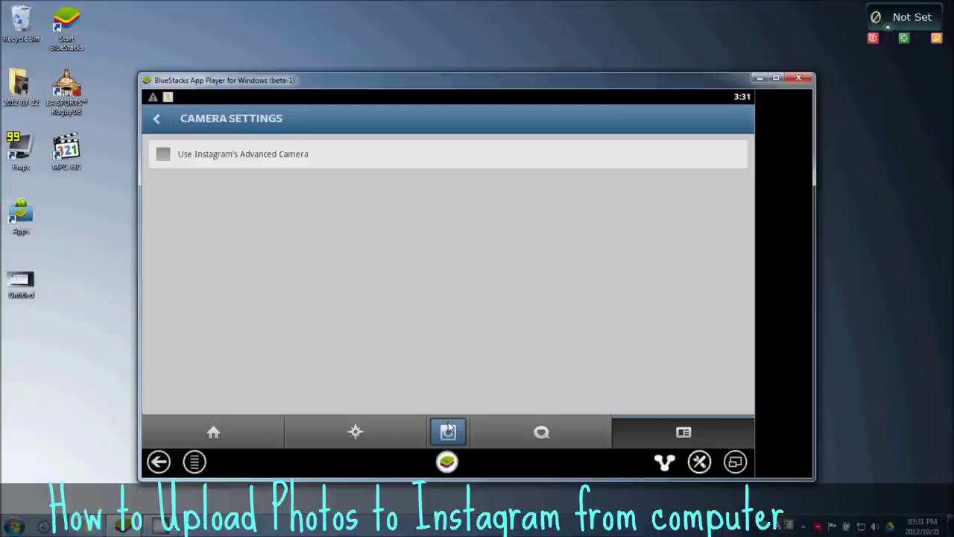
pyautogui.click(164, 129)
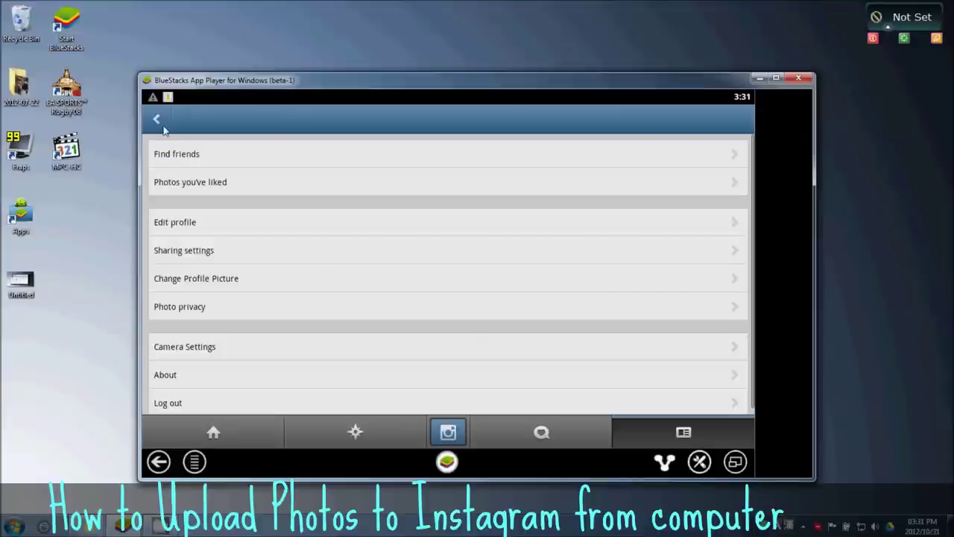
# Start a new photo post from the Photo Gallery with ES File Explorer as the source
pyautogui.click(450, 433)
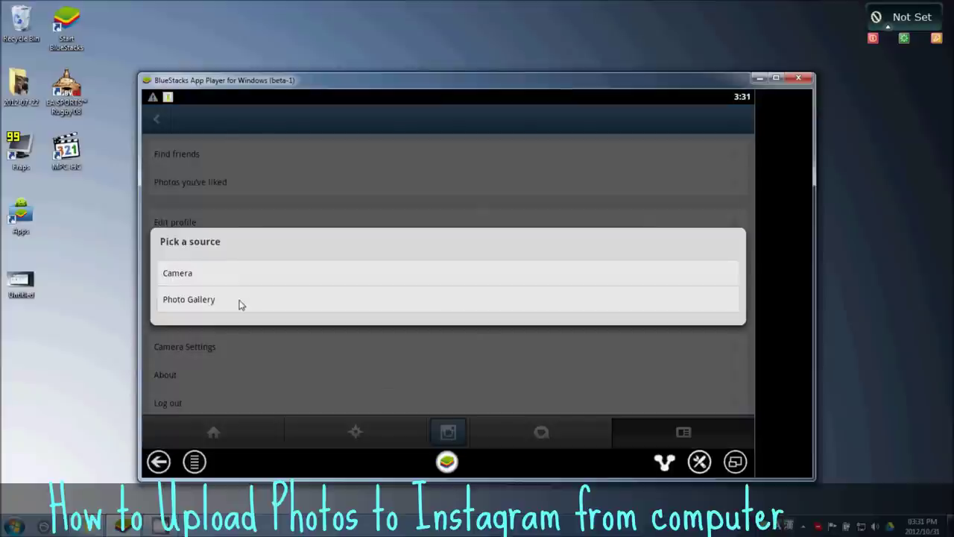
pyautogui.click(187, 301)
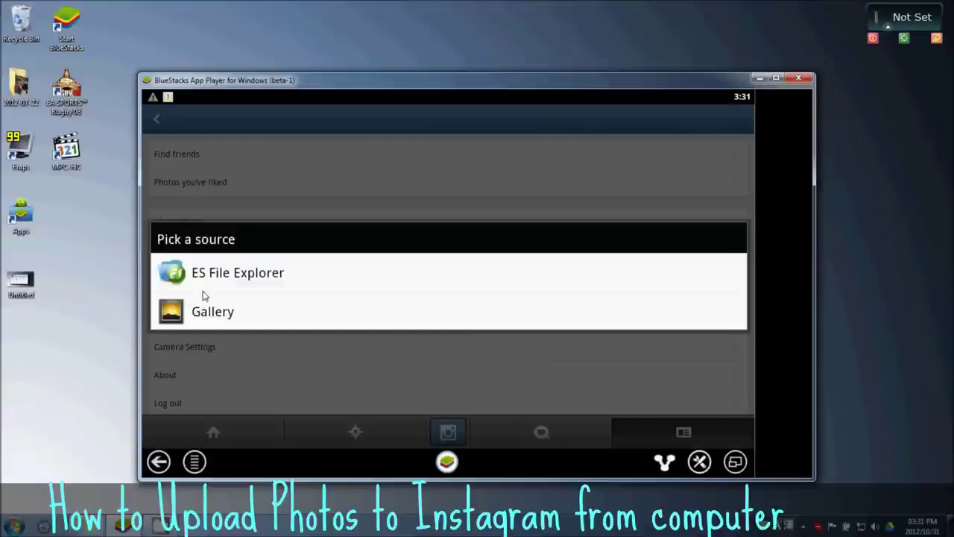
pyautogui.click(249, 277)
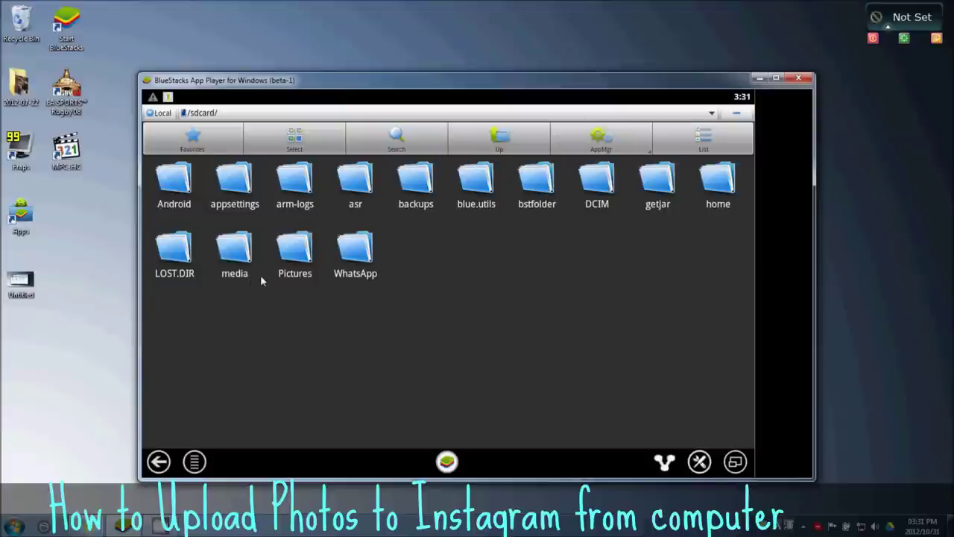
# Preview the Untitled image from the desktop in the photo viewer and close it
pyautogui.click(38, 278)
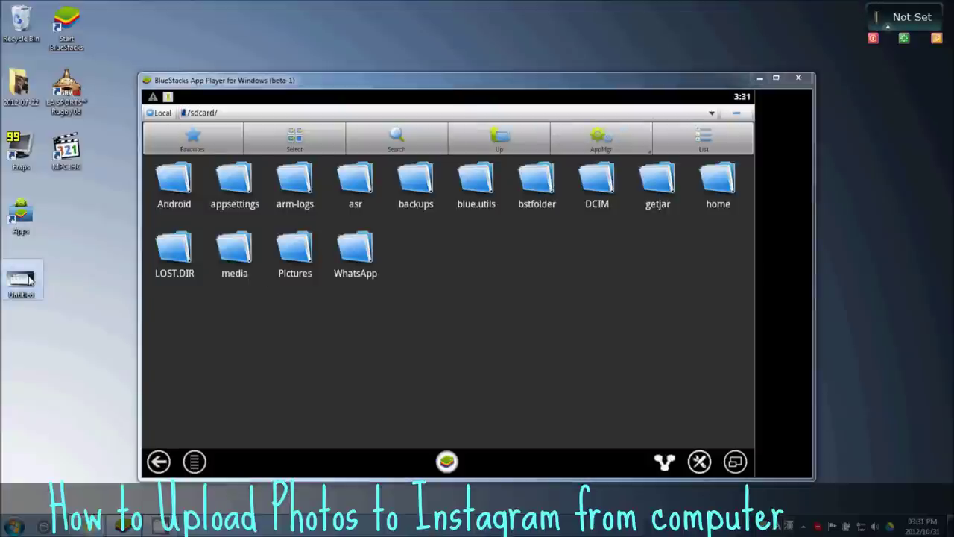
pyautogui.rightClick(31, 289)
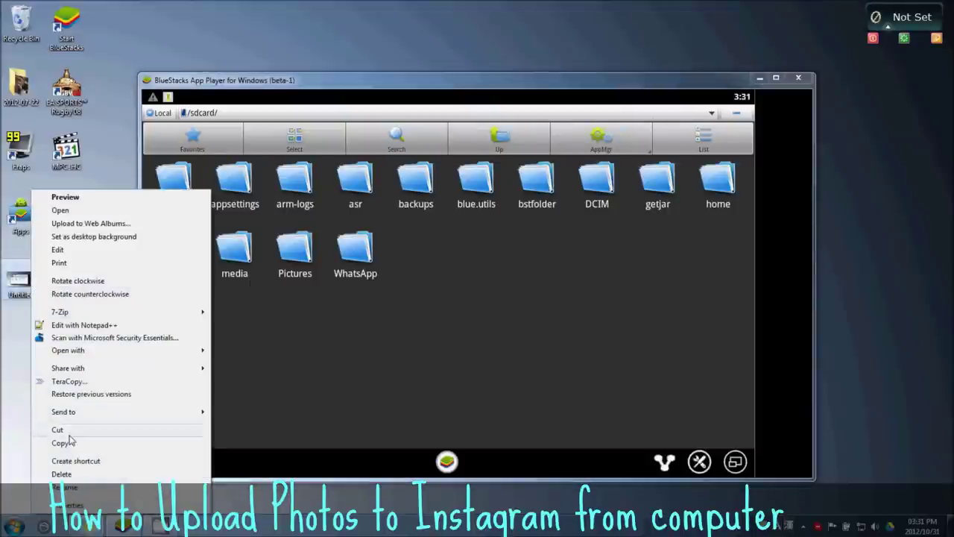
pyautogui.click(16, 287)
pyautogui.doubleClick(16, 289)
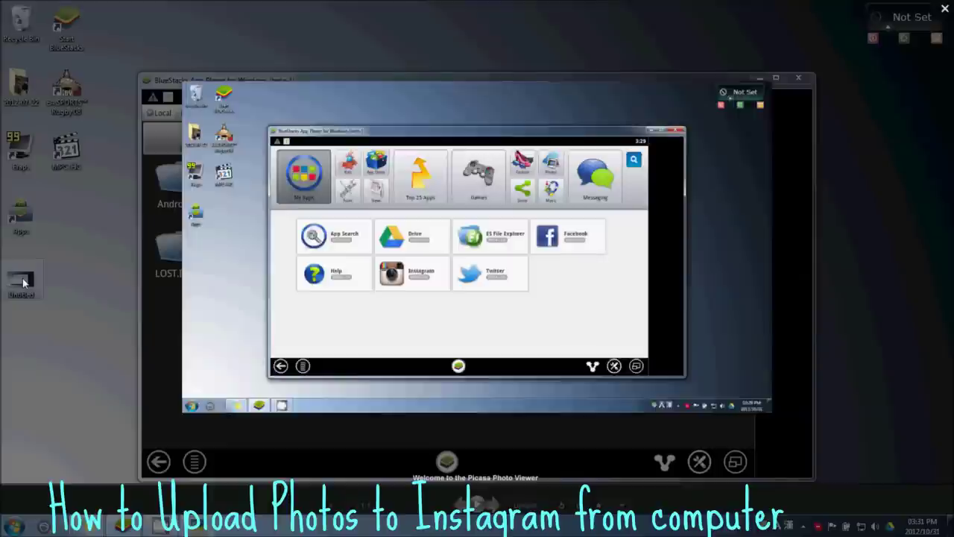
pyautogui.click(945, 12)
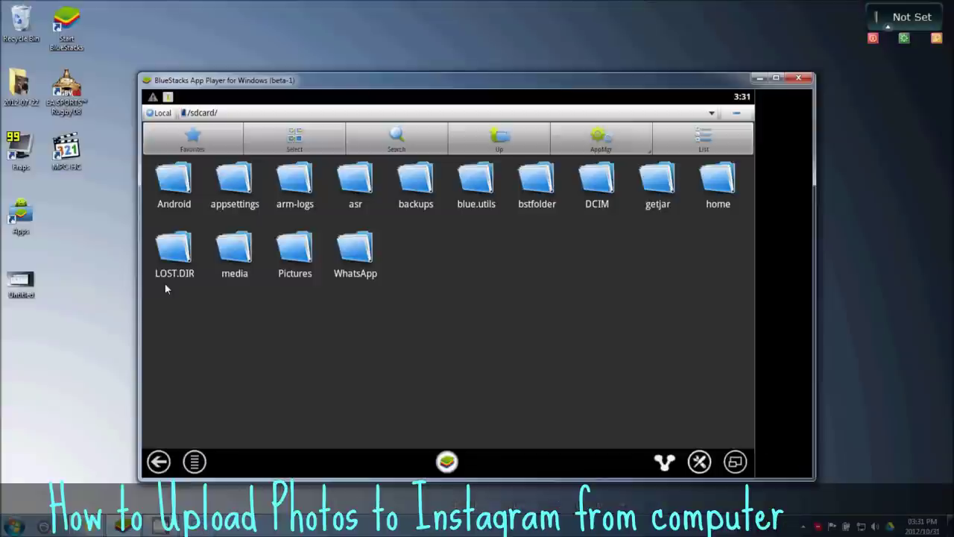
# Cut the Untitled image on the desktop to the clipboard
pyautogui.rightClick(20, 287)
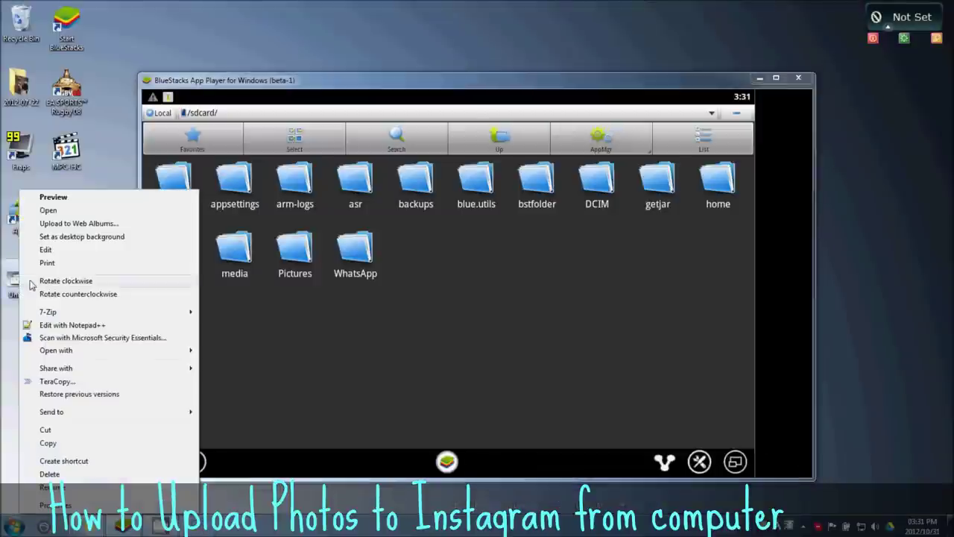
pyautogui.click(48, 446)
pyautogui.rightClick(13, 282)
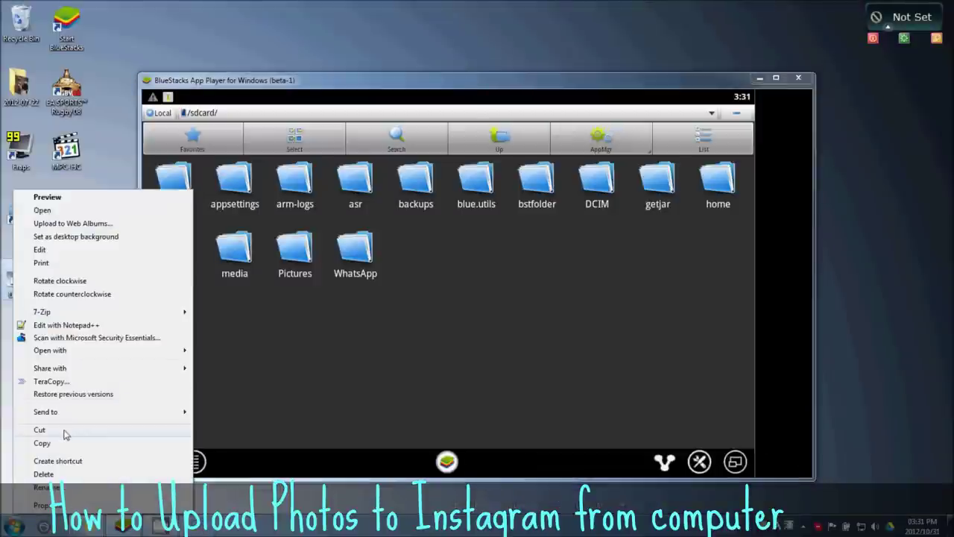
pyautogui.click(65, 432)
pyautogui.click(15, 527)
pyautogui.press('Escape')
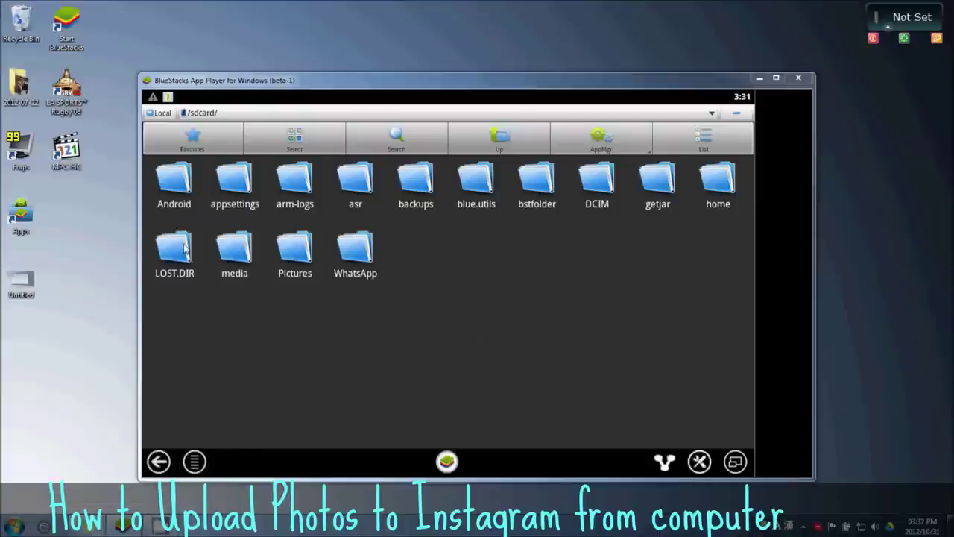
# Paste the cut Untitled image into the Google Drive folder on the computer and minimize the folder window
pyautogui.click(49, 102)
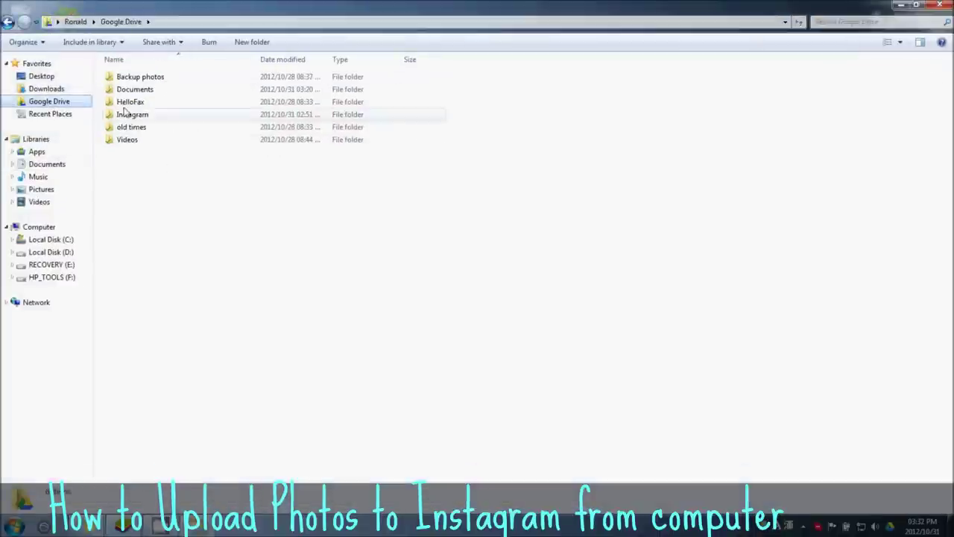
pyautogui.rightClick(192, 198)
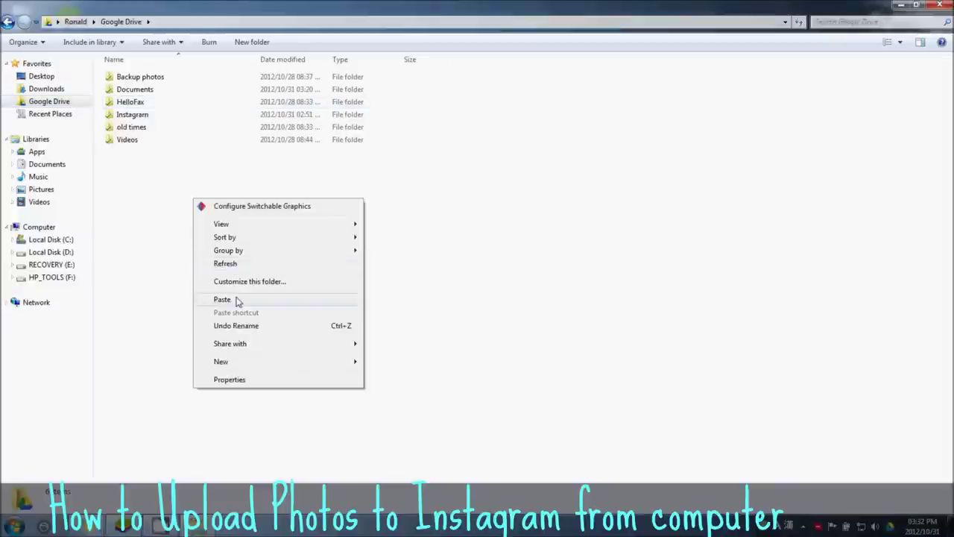
pyautogui.click(237, 299)
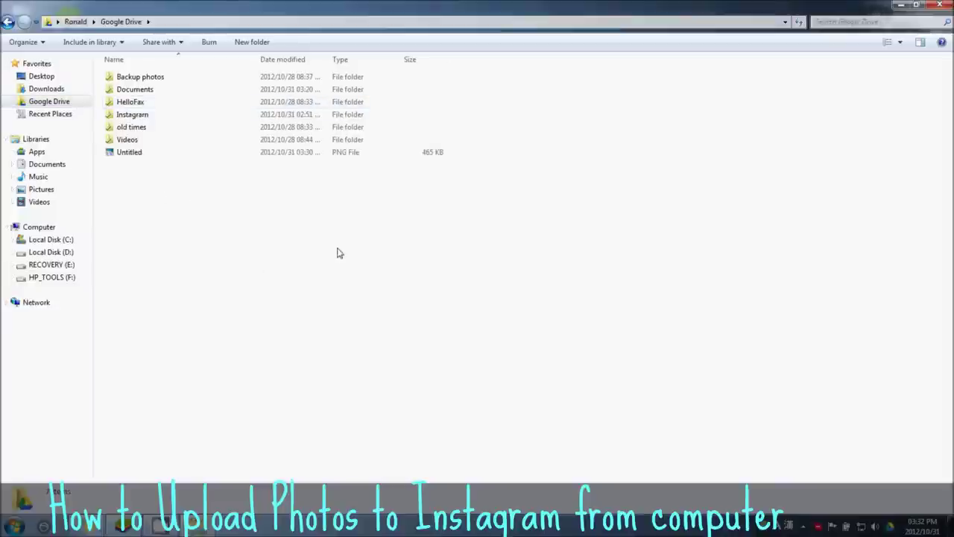
pyautogui.click(900, 6)
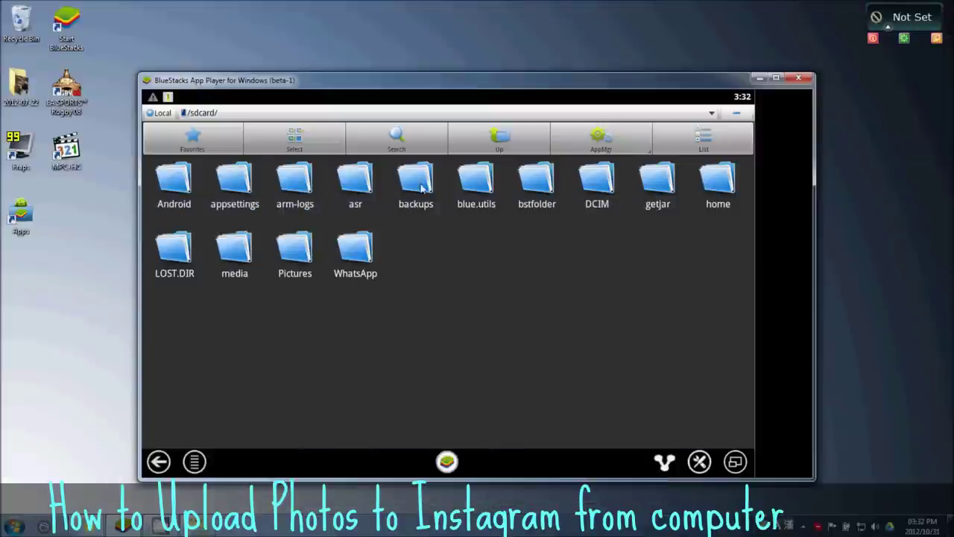
# Switch ES File Explorer to the Net view, open the Google Drive account and choose Untitled.png for the post
pyautogui.click(158, 113)
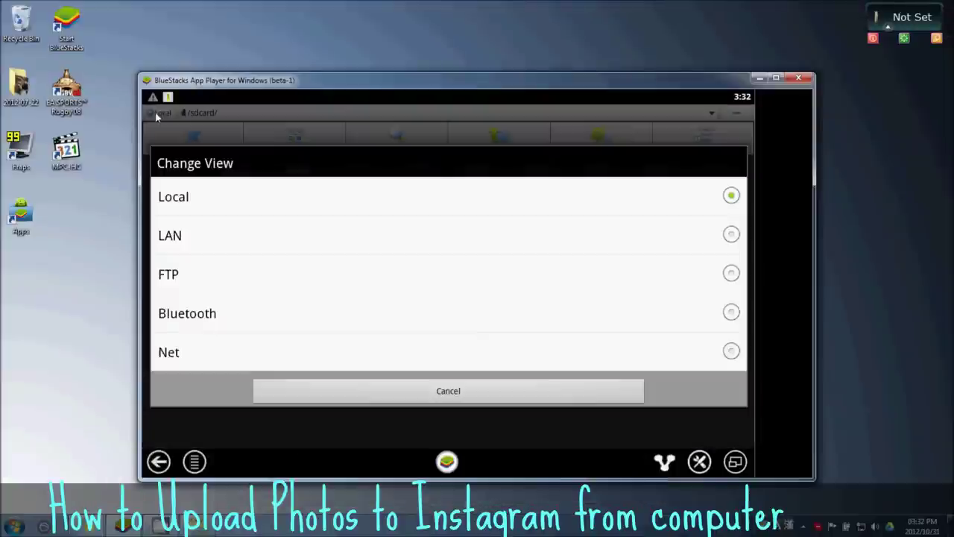
pyautogui.click(188, 352)
pyautogui.click(175, 187)
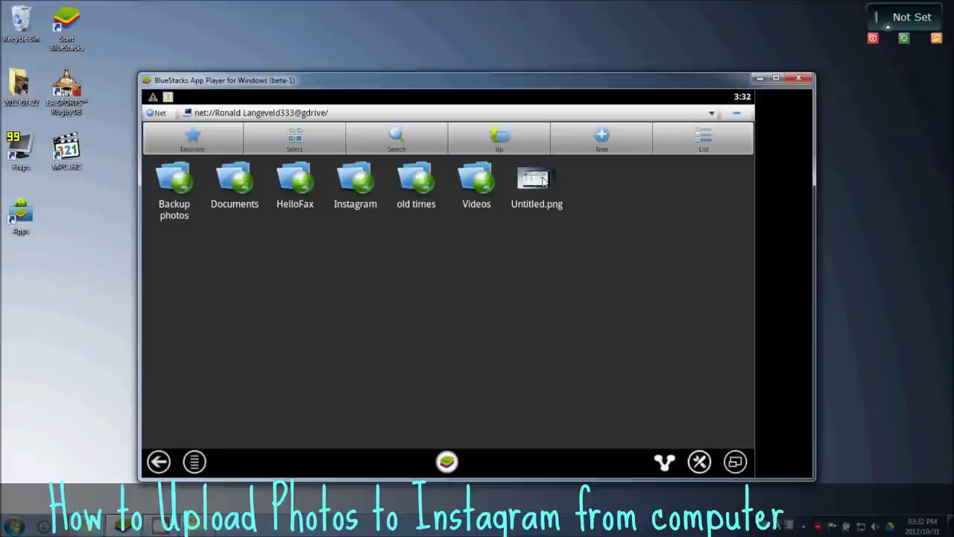
pyautogui.click(538, 182)
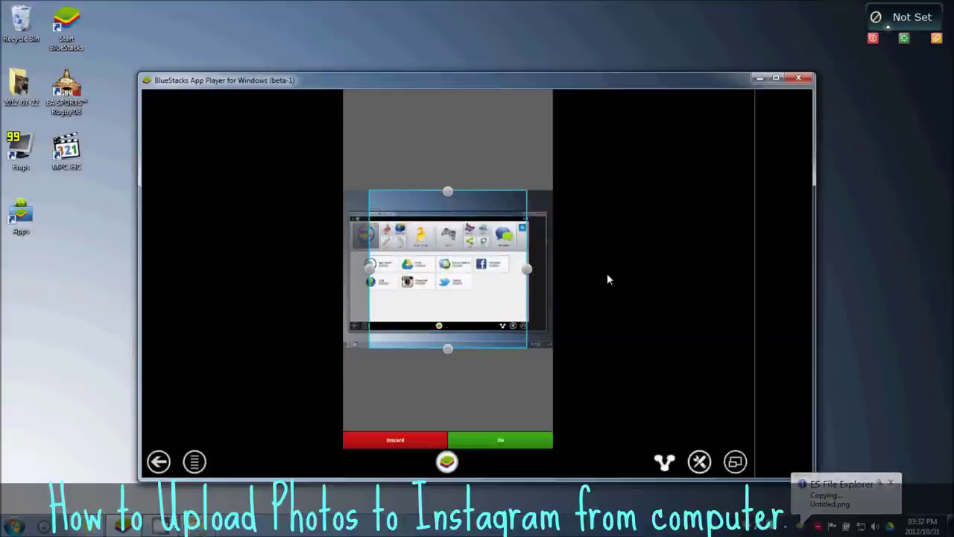
# Crop the photo around the app icons in the pictured BlueStacks window and apply the X-Pro filter
pyautogui.moveTo(494, 288); pyautogui.dragTo(463, 283)
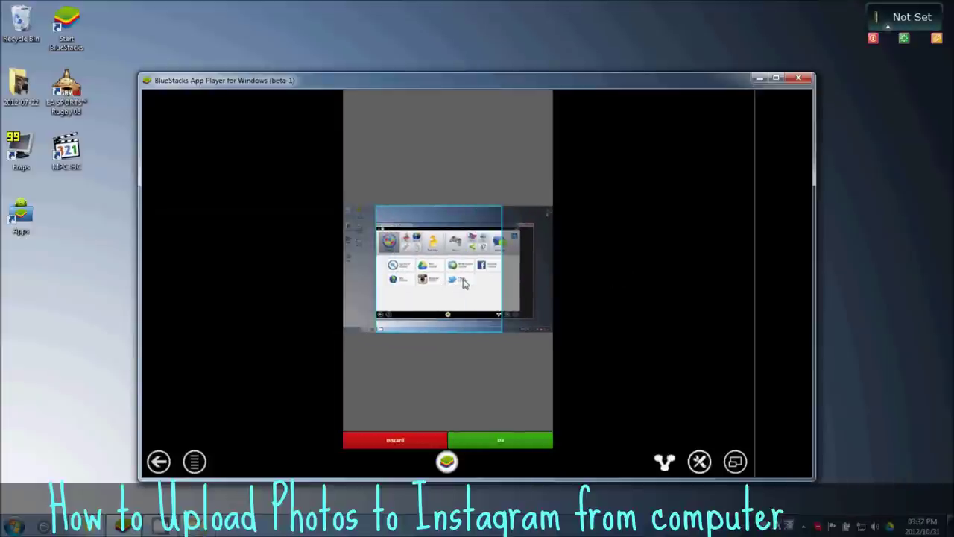
pyautogui.click(498, 442)
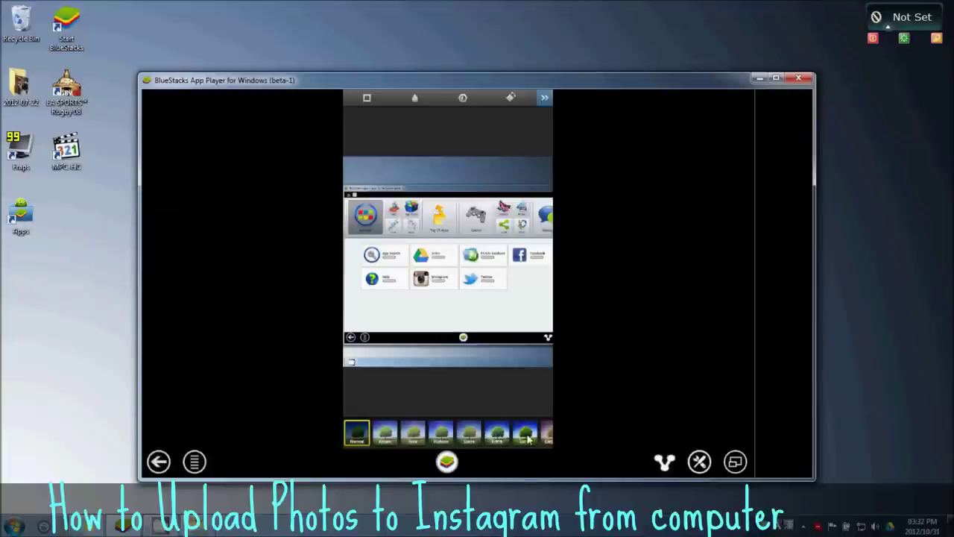
pyautogui.moveTo(527, 440); pyautogui.dragTo(468, 433)
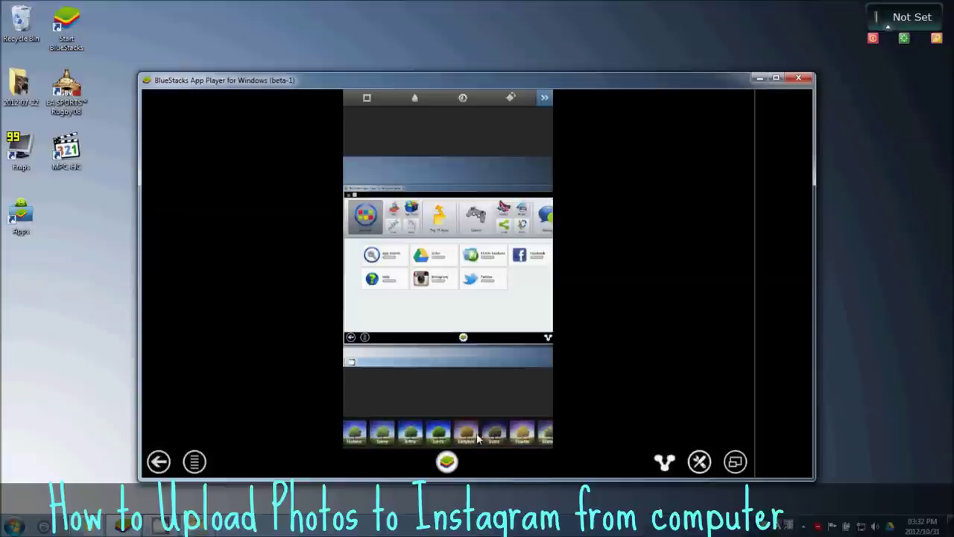
pyautogui.click(410, 432)
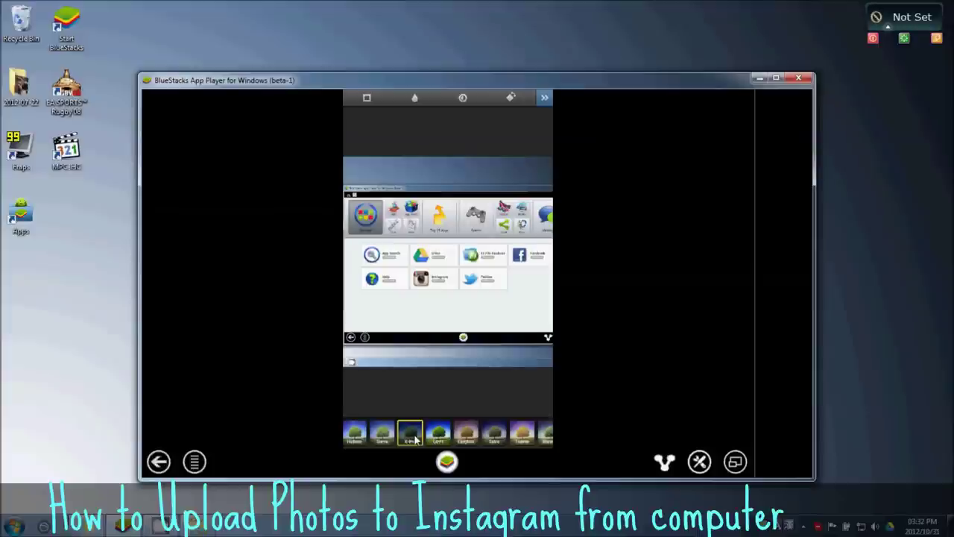
# Add a radial blur to the photo and place its sharp area over the Facebook icon
pyautogui.click(415, 99)
pyautogui.click(414, 118)
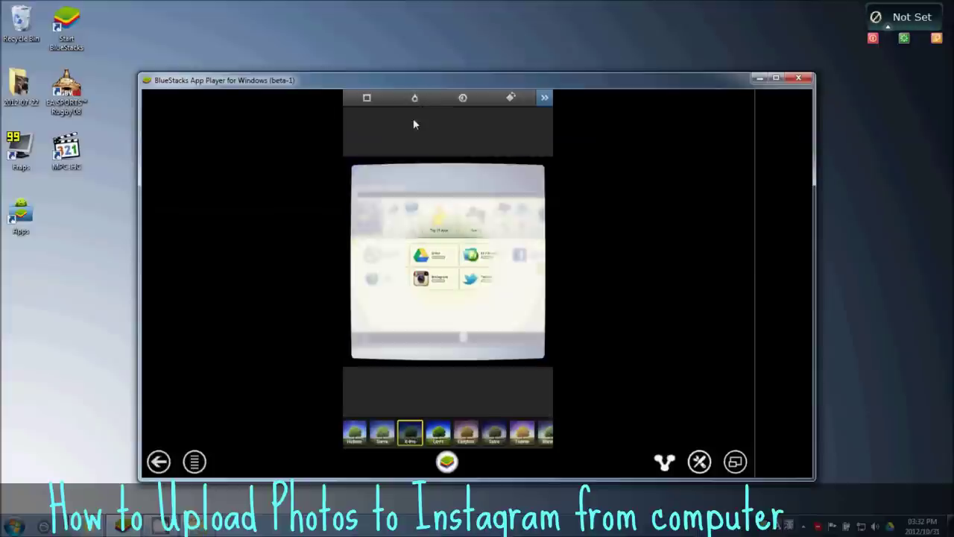
pyautogui.click(495, 264)
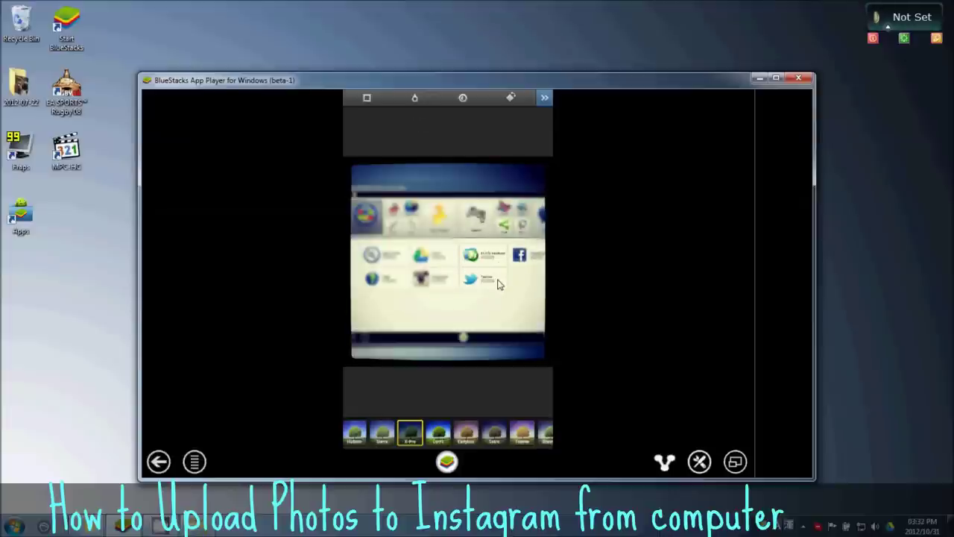
pyautogui.click(523, 261)
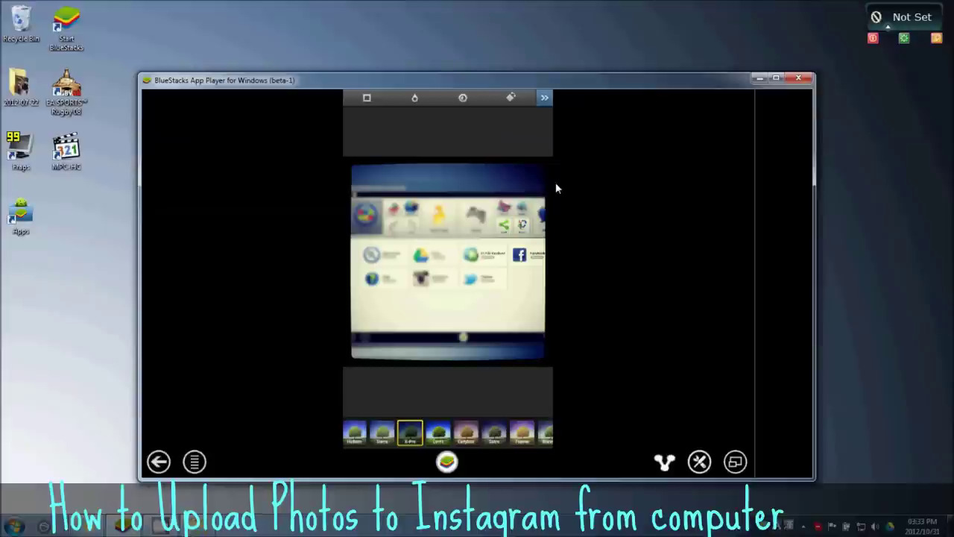
# Share the edited photo with the caption "Test succeed!" and view the post in the Instagram feed
pyautogui.click(549, 100)
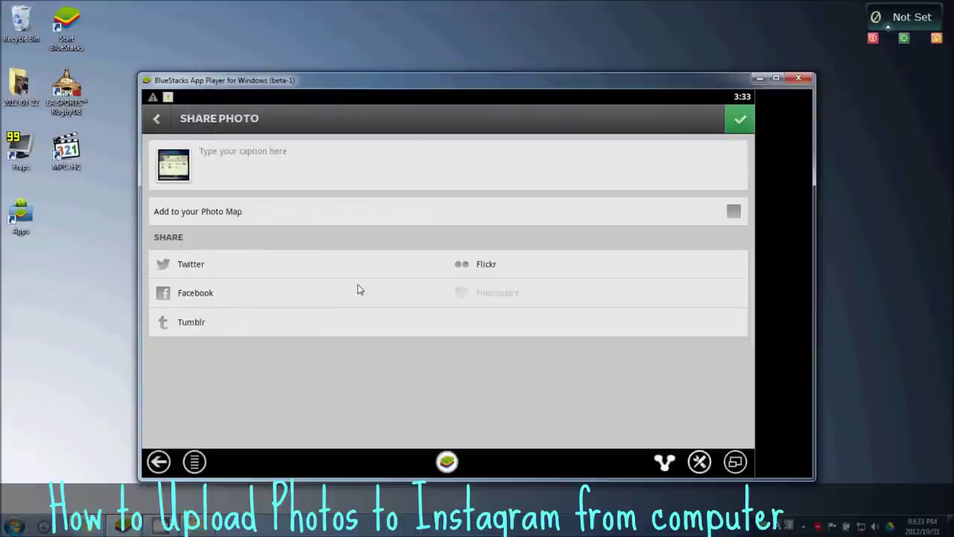
pyautogui.click(288, 162)
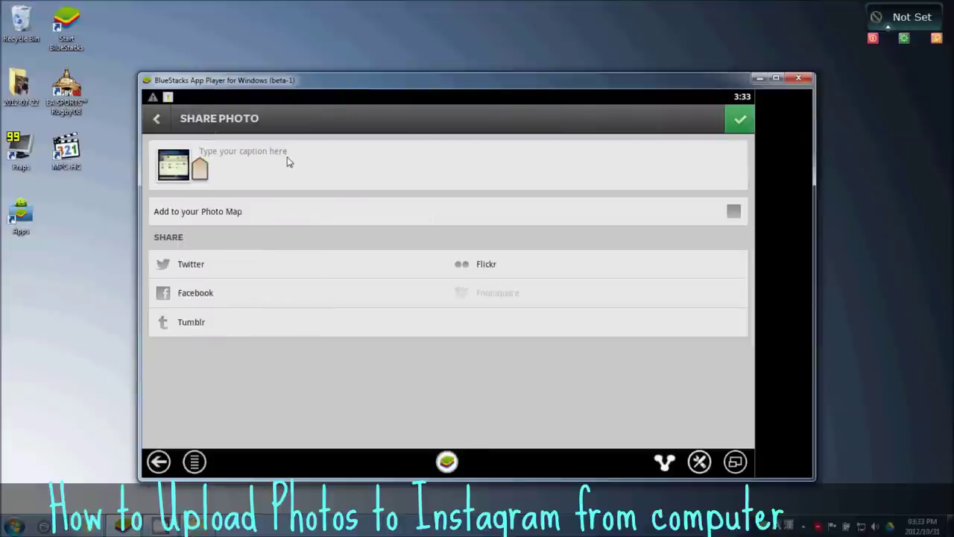
pyautogui.write('Test succeed!')
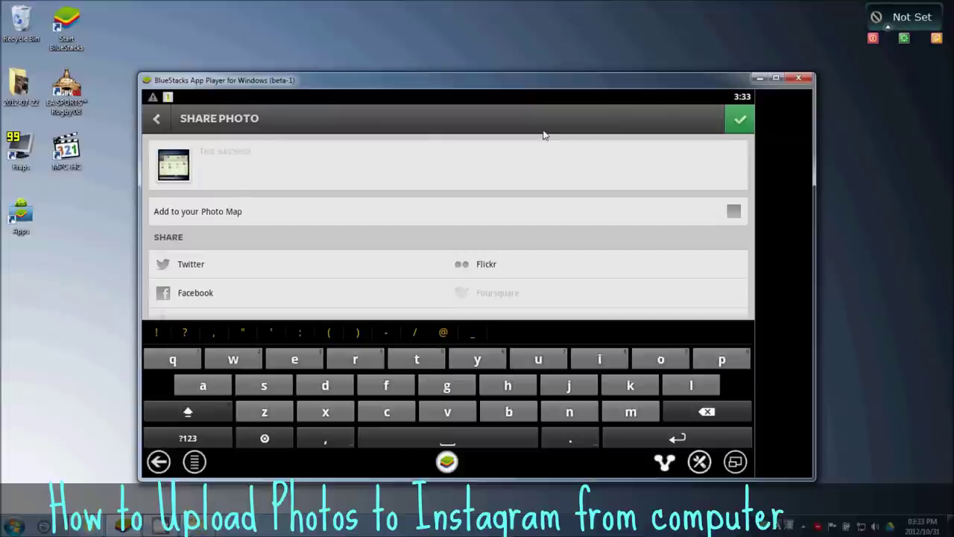
pyautogui.click(740, 123)
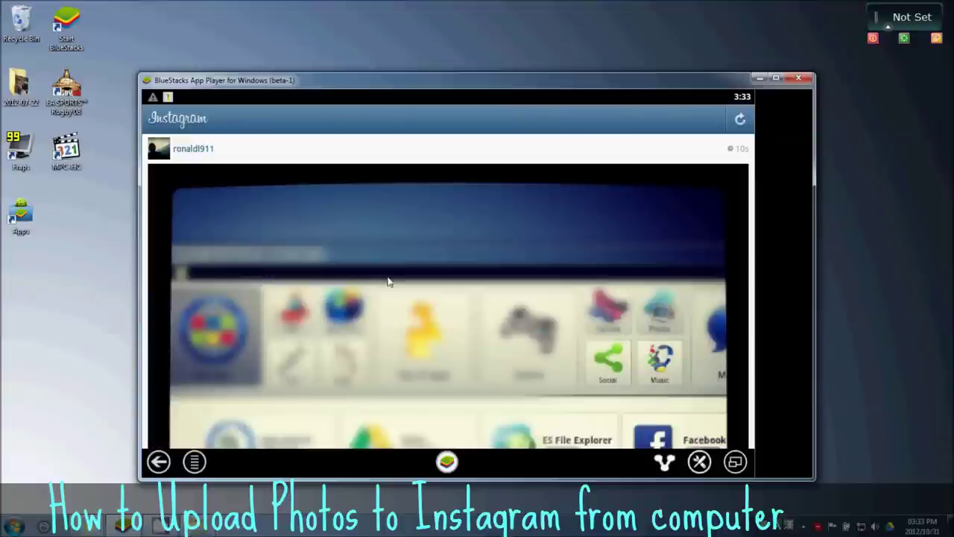
pyautogui.scroll(-2, 387, 281)
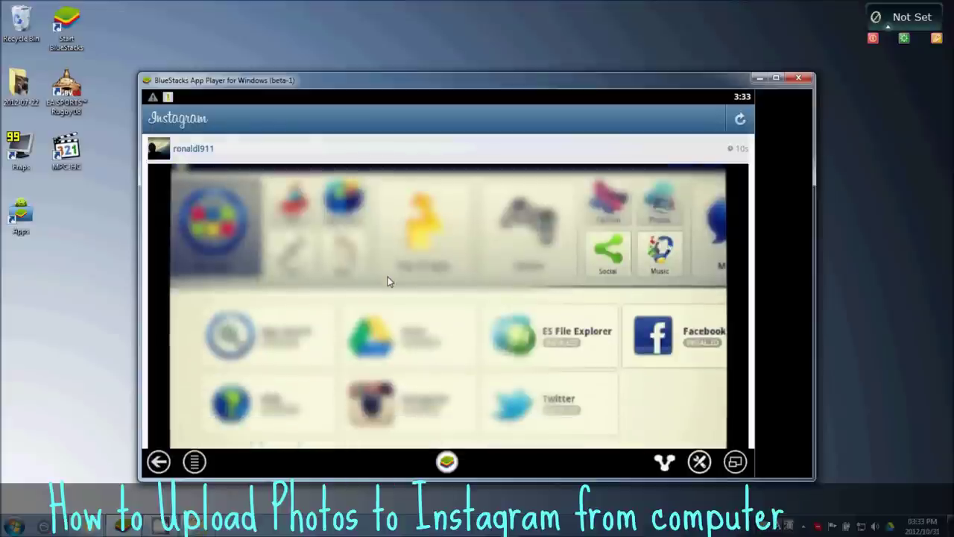
pyautogui.scroll(-1, 388, 281)
pyautogui.scroll(-1, 388, 281)
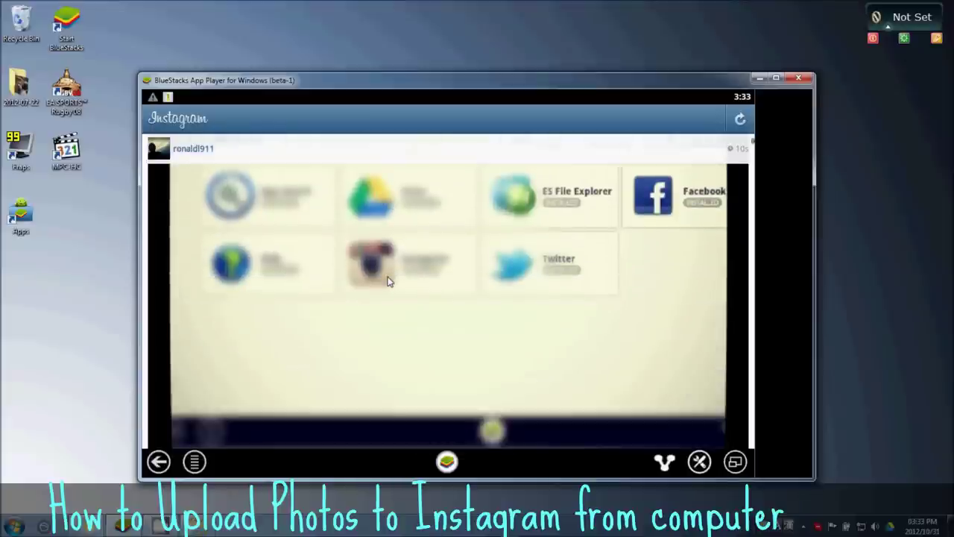